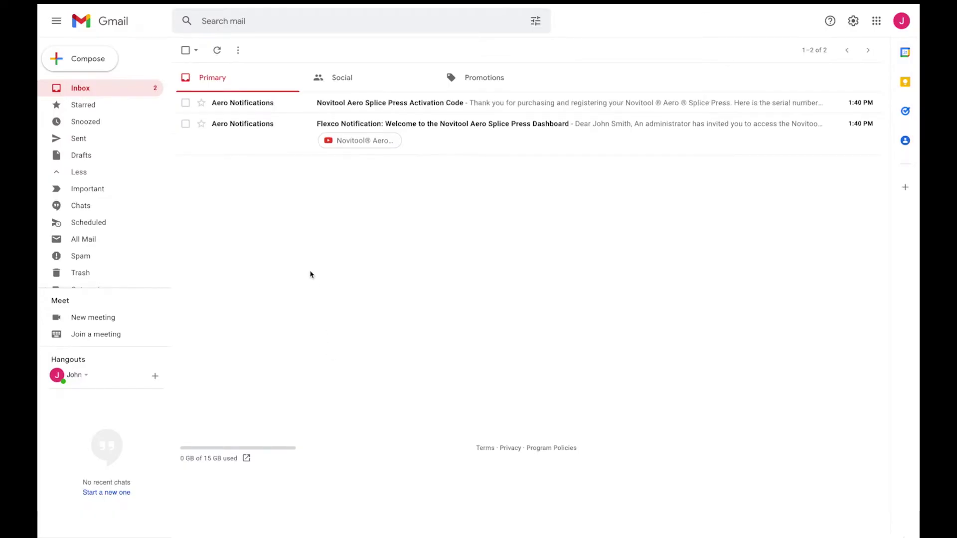
# Read the press activation code email, then follow the Flexco welcome email's dashboard invitation link
pyautogui.click(291, 108)
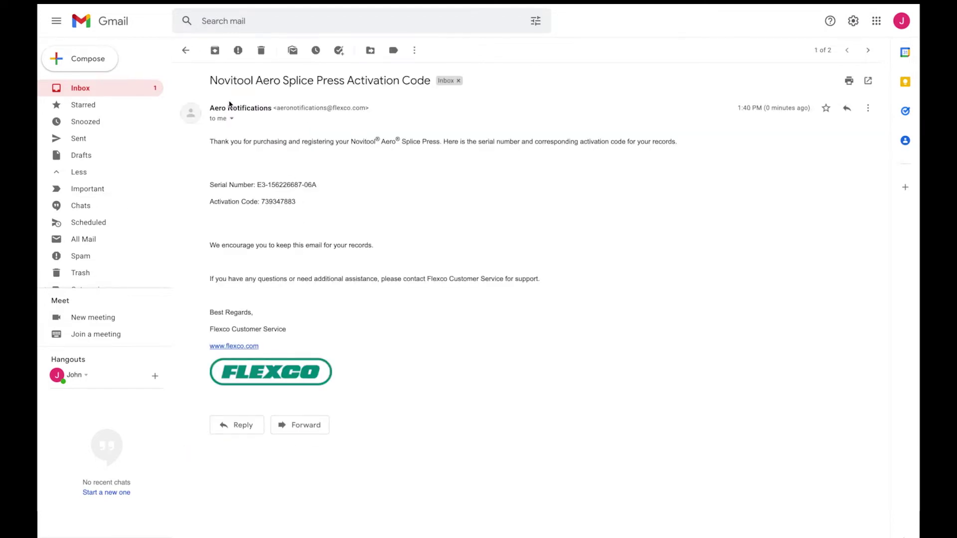
pyautogui.click(185, 50)
pyautogui.click(275, 139)
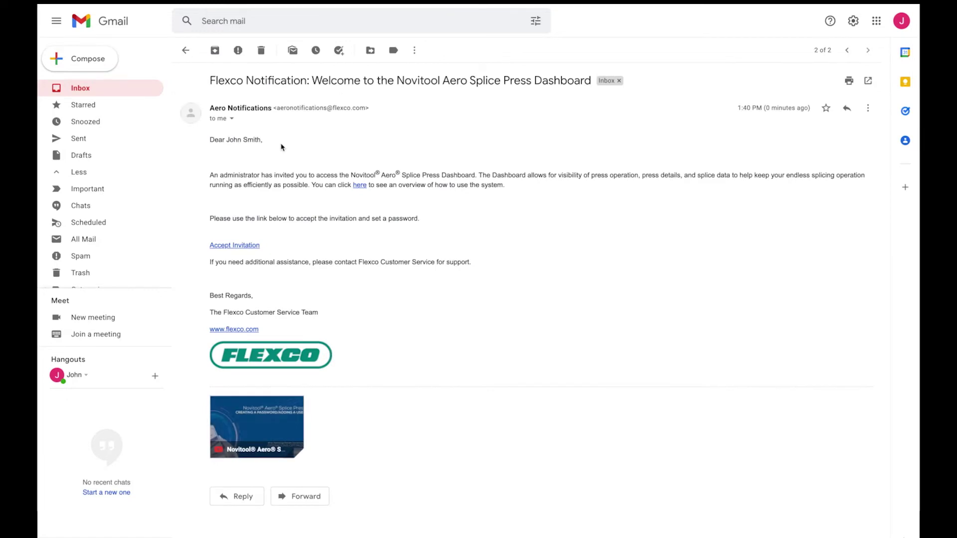
pyautogui.click(248, 246)
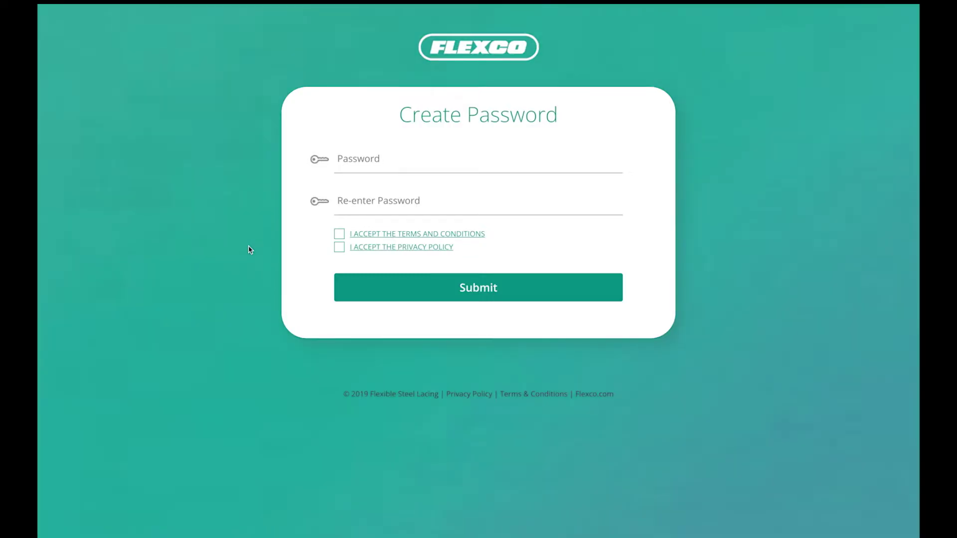
# Set and confirm the account password, accept the terms and privacy policy, and submit
pyautogui.click(367, 166)
pyautogui.hotkey('ctrl', 'v')
pyautogui.press('Tab')
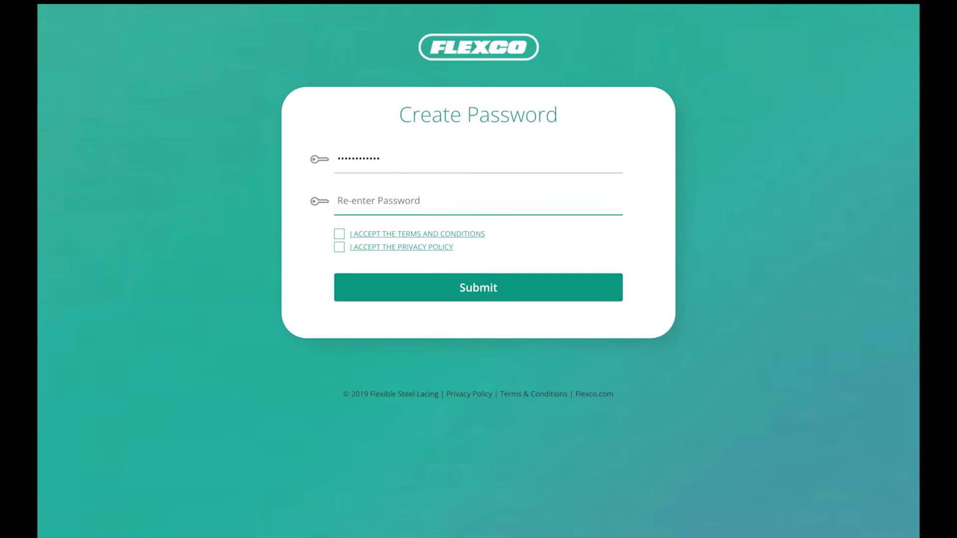
pyautogui.write('••••••••••••')
pyautogui.click(340, 234)
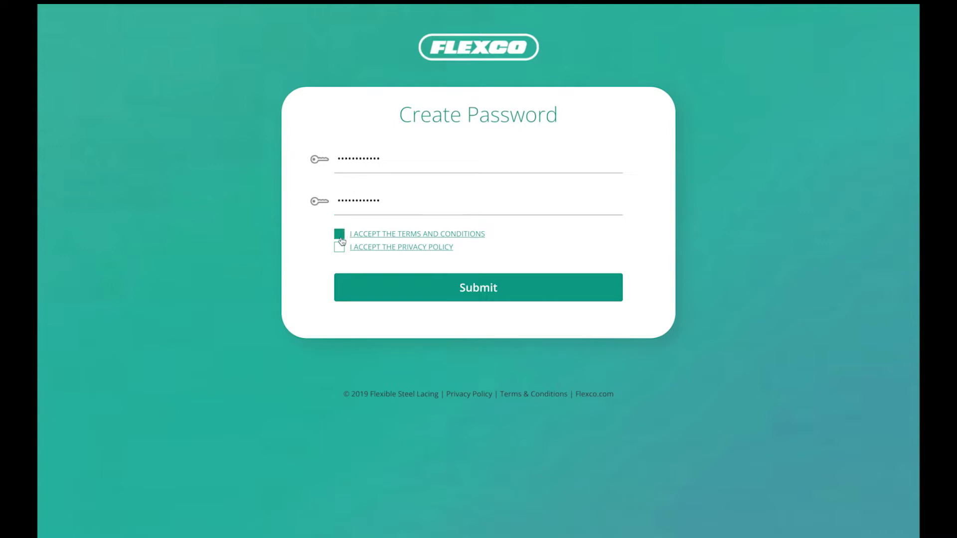
pyautogui.click(339, 248)
pyautogui.click(458, 291)
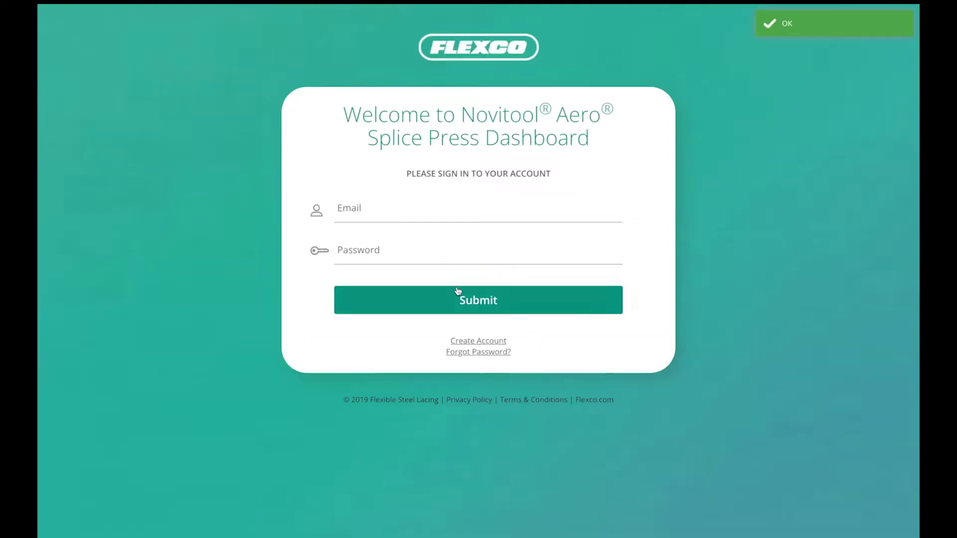
# Sign in to the dashboard with the account e-mail and new password
pyautogui.press('Tab')
pyautogui.write('••••••••••••')
pyautogui.click(481, 300)
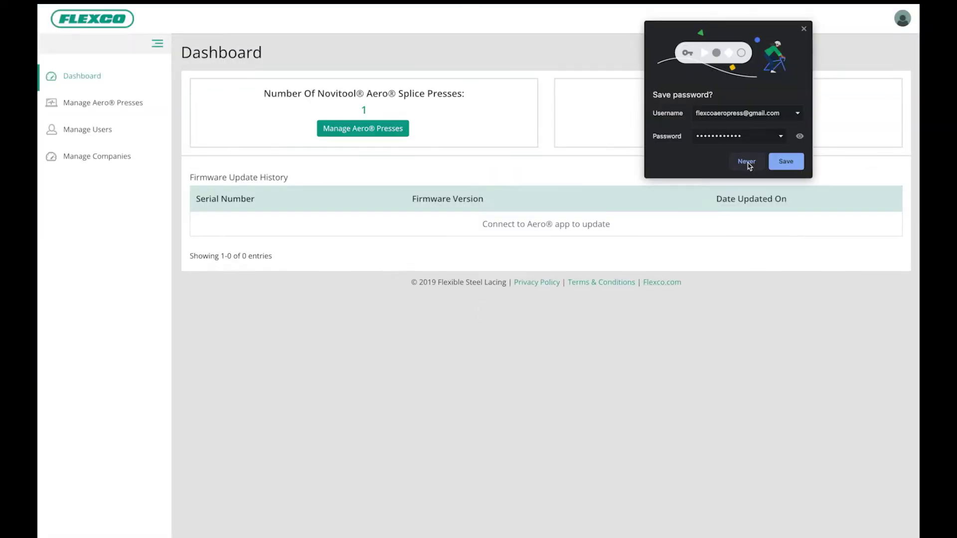
# Decline saving the browser password and start a new user with name, e-mail and phone
pyautogui.click(745, 161)
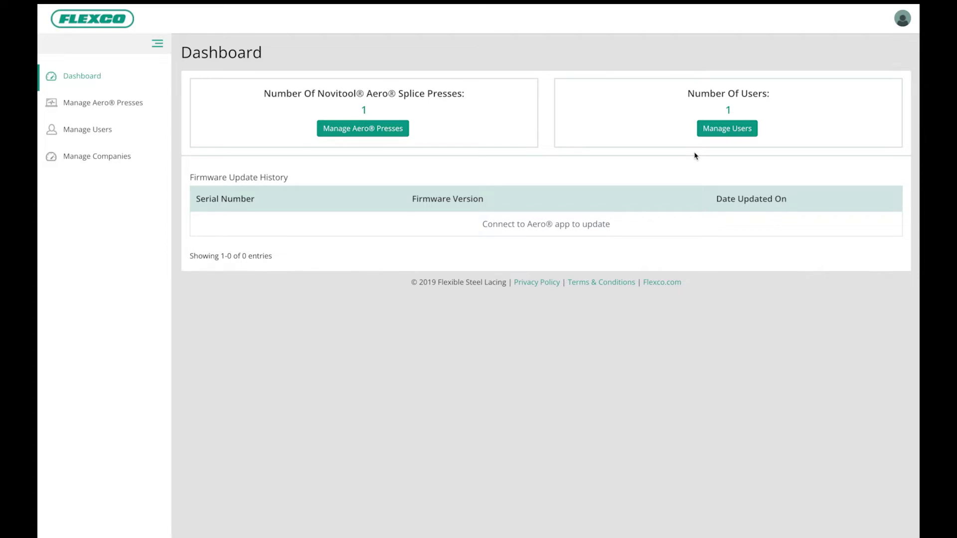
pyautogui.click(727, 130)
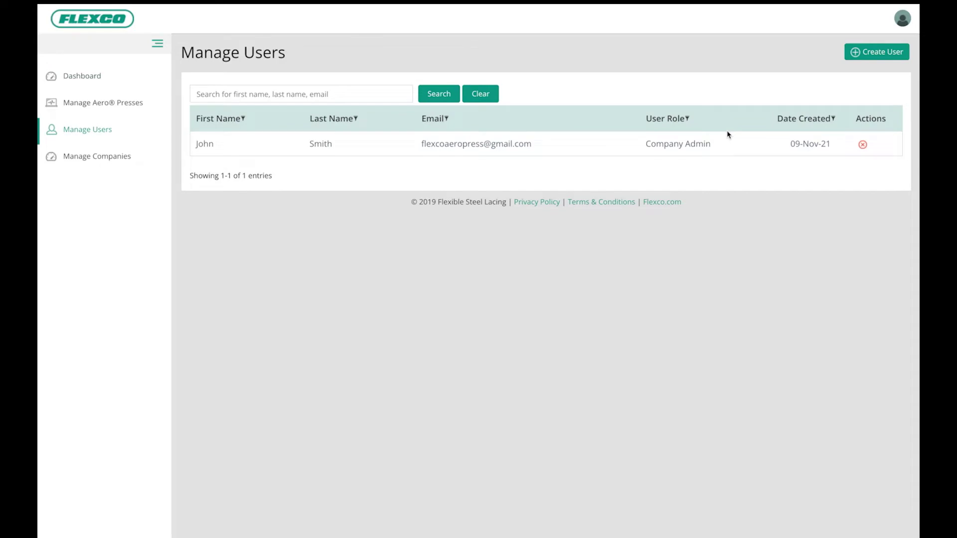
pyautogui.click(881, 56)
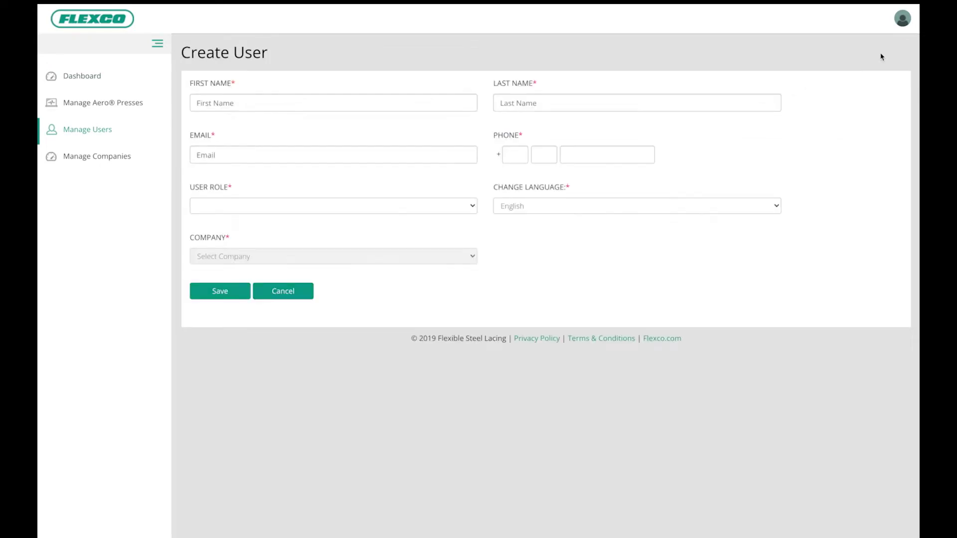
pyautogui.click(450, 106)
pyautogui.press('Tab')
pyautogui.press('Tab')
pyautogui.write('15555555555')
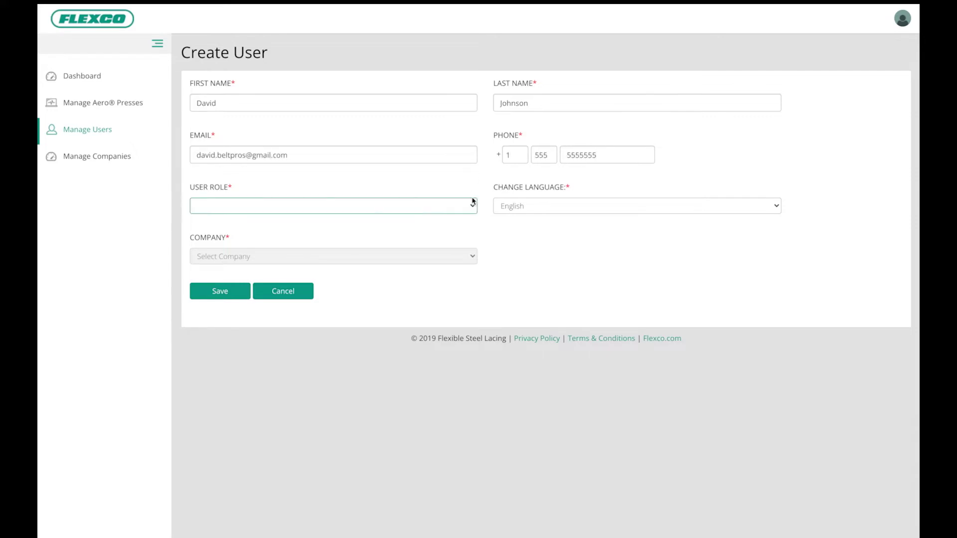
# Make the user a Company Admin for Belting Company - Grand Rapids, MI and save
pyautogui.click(473, 205)
pyautogui.click(457, 219)
pyautogui.click(463, 256)
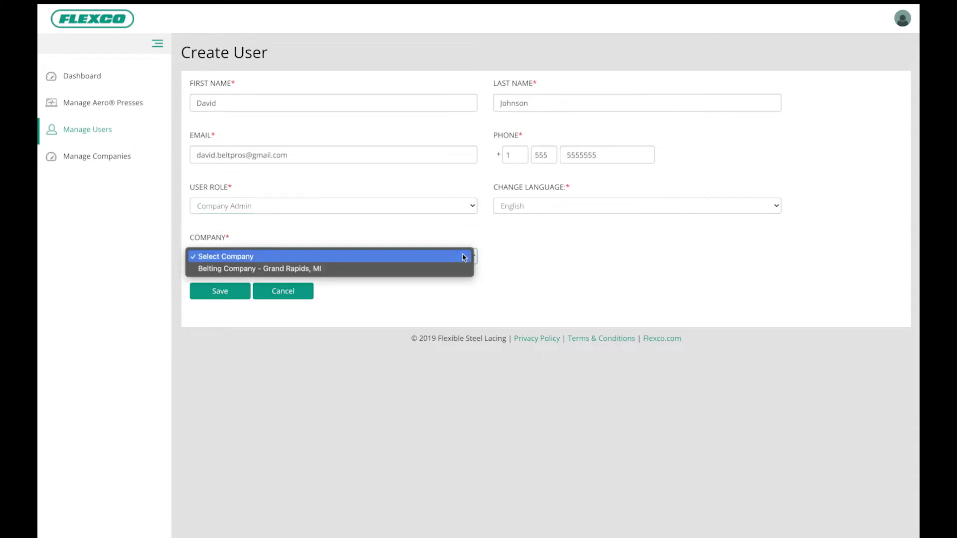
pyautogui.click(444, 269)
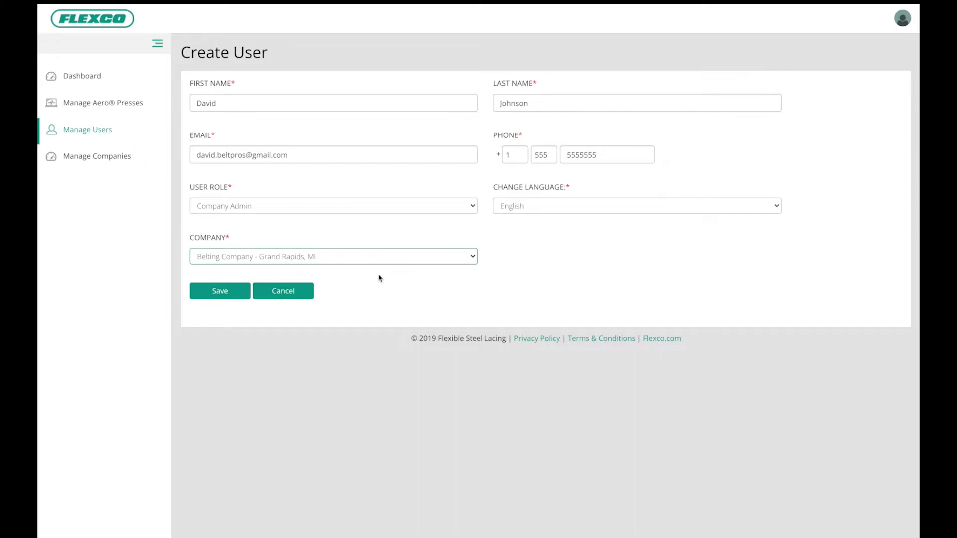
pyautogui.click(223, 291)
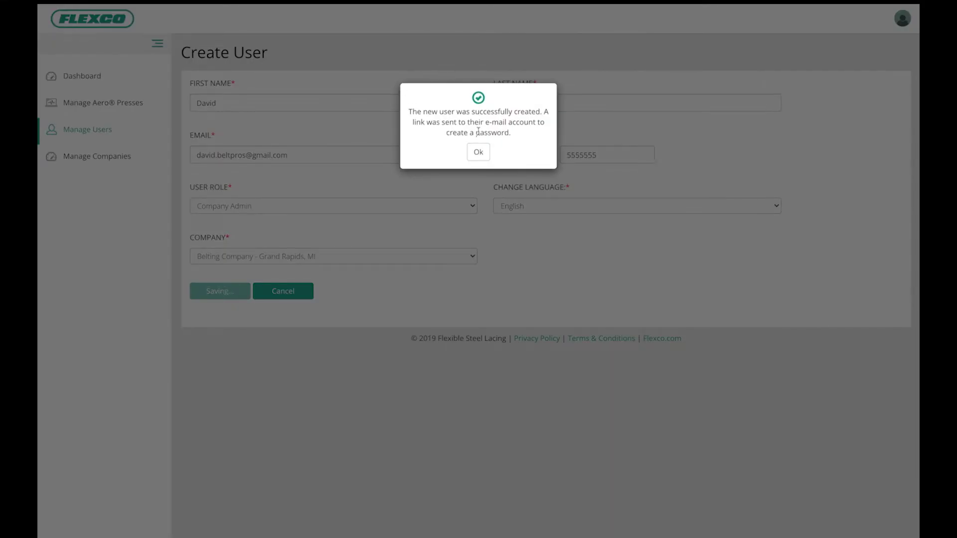
# Dismiss the user-created confirmation and open the Manage Aero Presses list
pyautogui.click(478, 152)
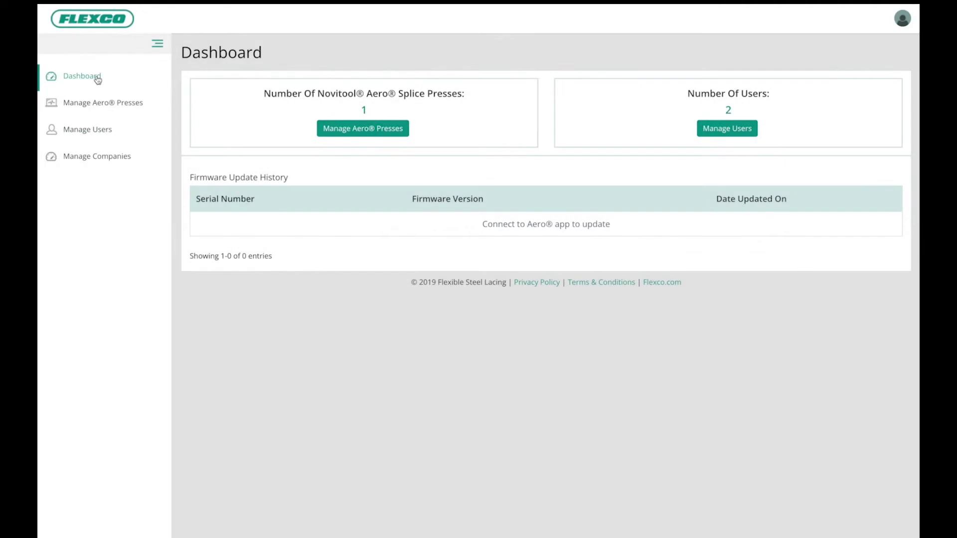
pyautogui.click(355, 132)
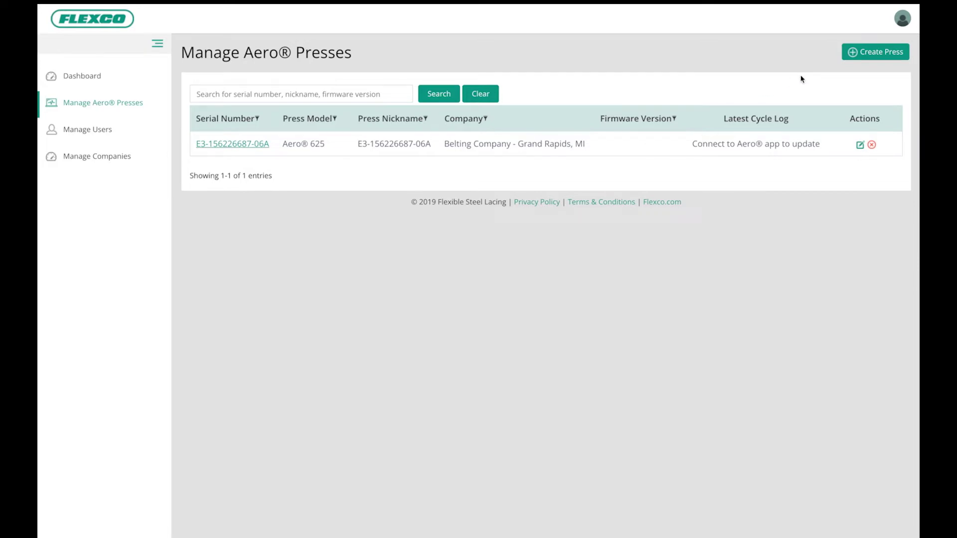
pyautogui.click(884, 56)
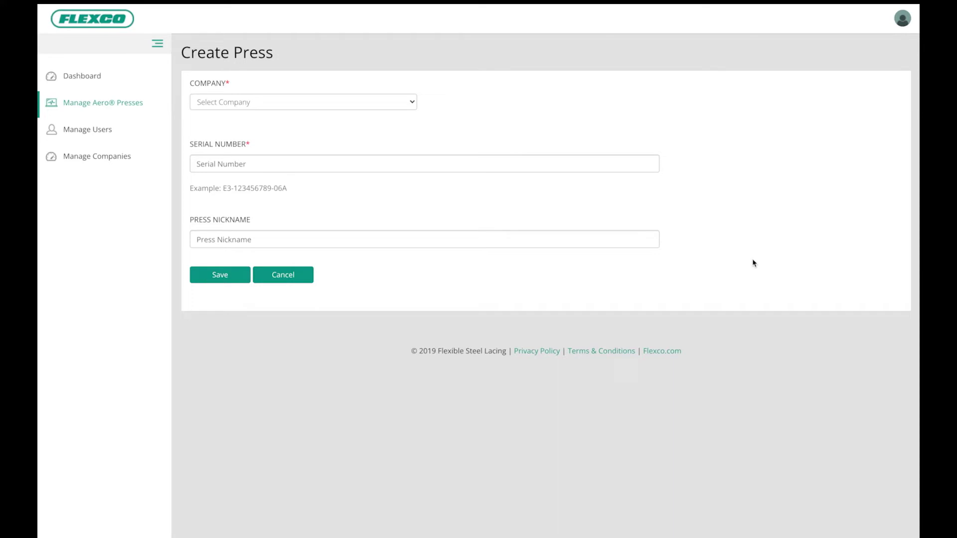
pyautogui.click(413, 102)
pyautogui.click(397, 114)
pyautogui.click(370, 160)
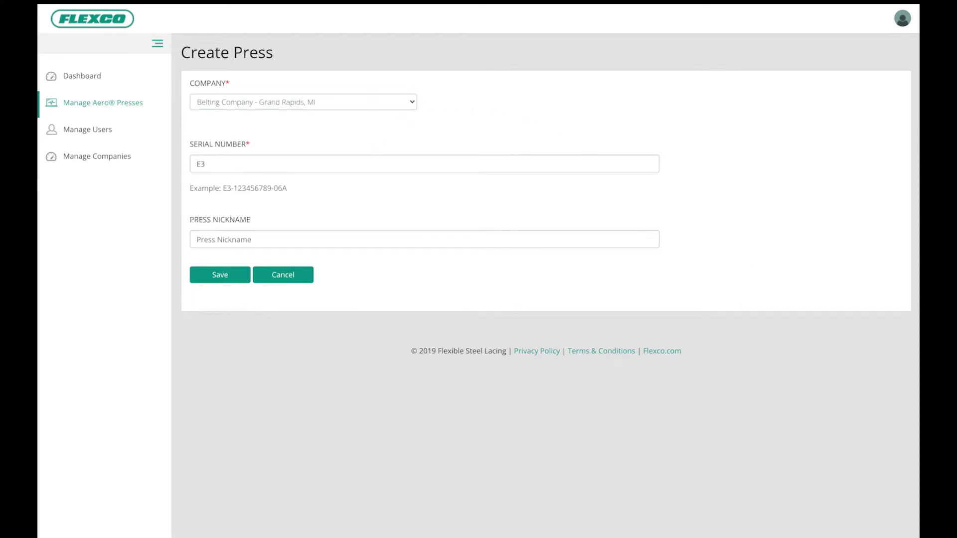
pyautogui.click(339, 235)
pyautogui.write('925 press')
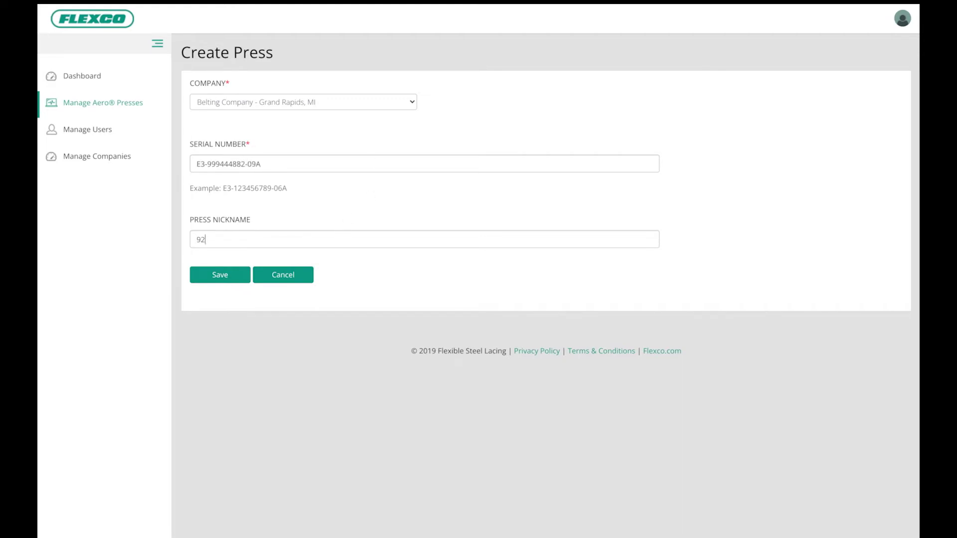
pyautogui.click(223, 276)
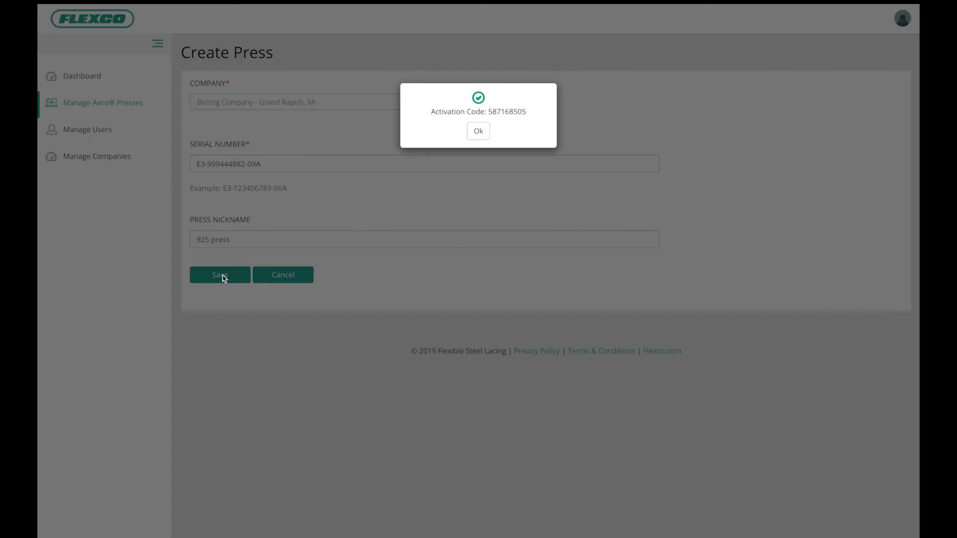
pyautogui.click(477, 132)
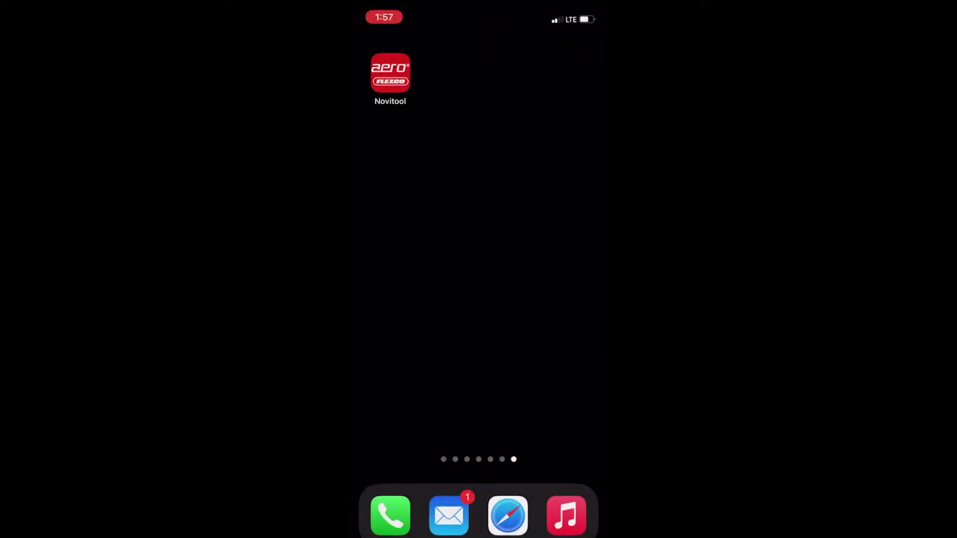
# Launch the Novitool Aero app and sign in with the account e-mail and password
pyautogui.click(391, 73)
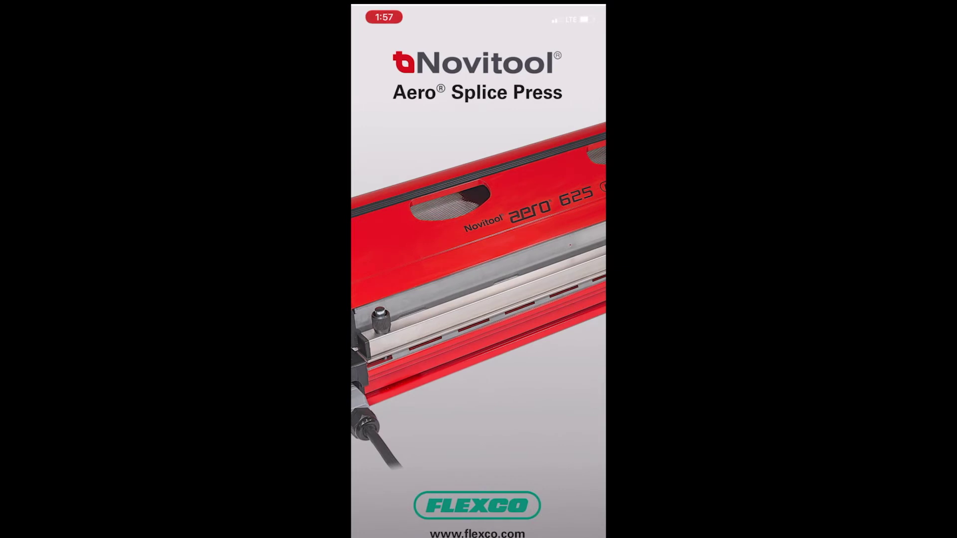
pyautogui.click(487, 235)
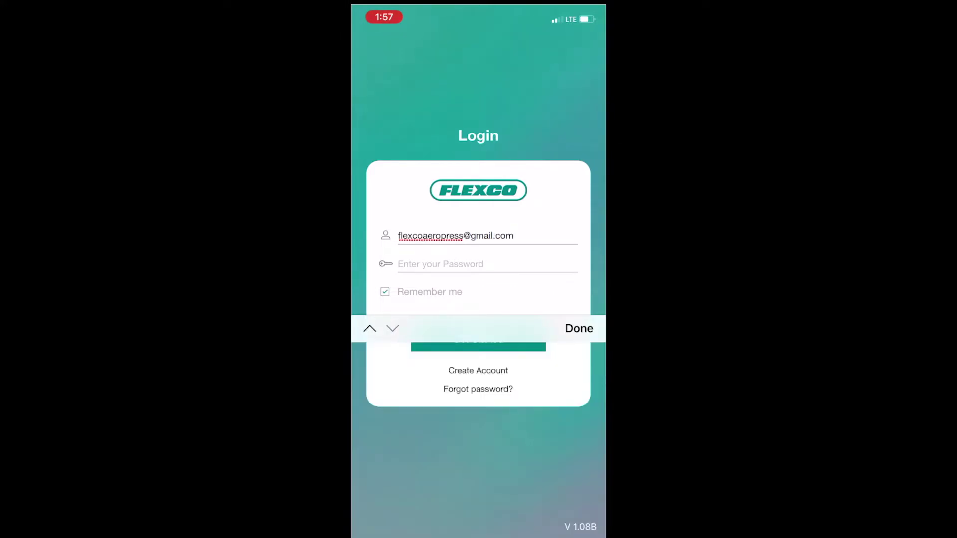
pyautogui.click(579, 328)
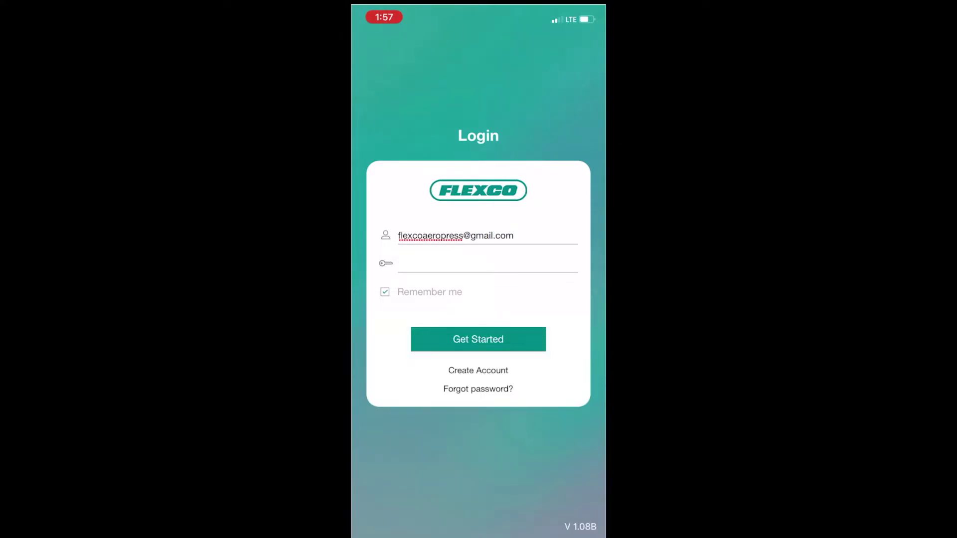
pyautogui.click(478, 339)
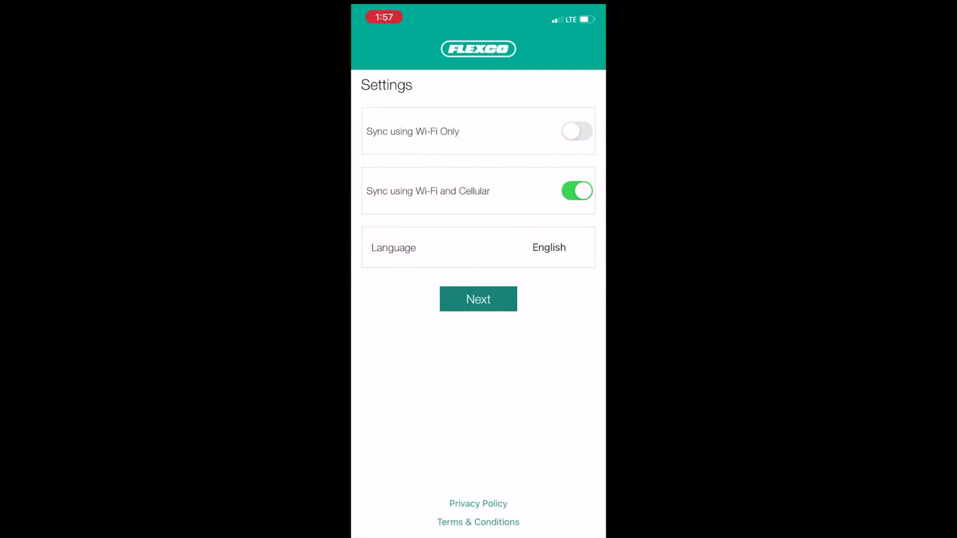
# Continue past the sync settings to the press list
pyautogui.click(478, 299)
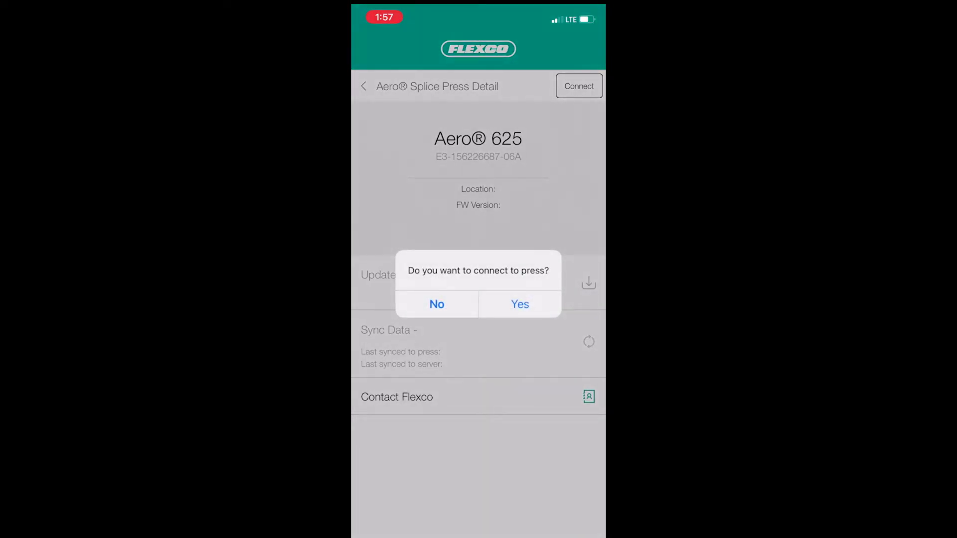
# Confirm connecting the phone to the Aero® 625 press
pyautogui.click(520, 304)
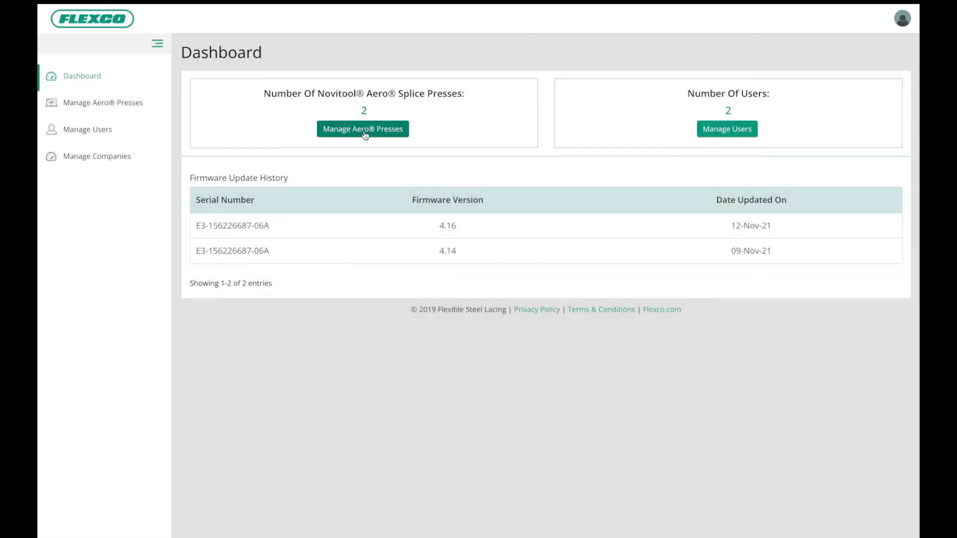
pyautogui.click(363, 130)
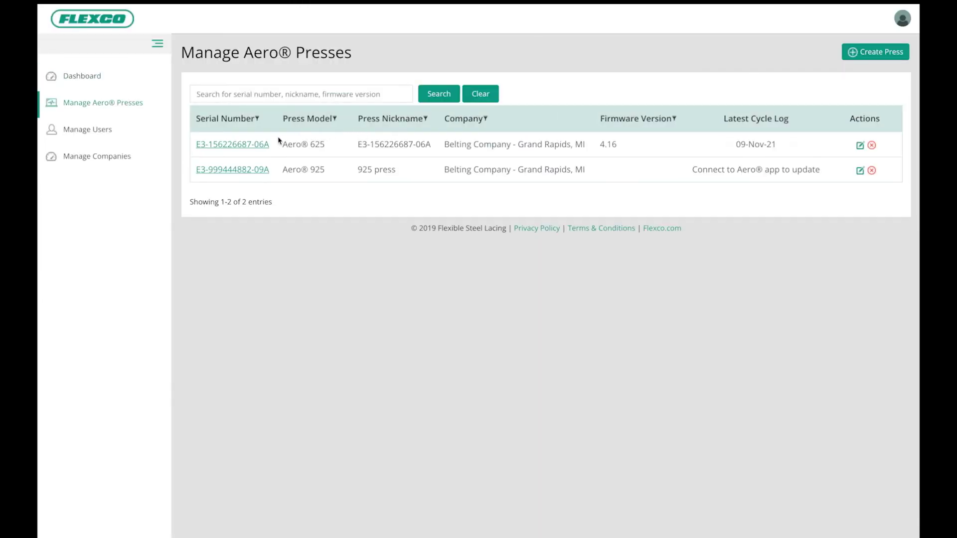
pyautogui.click(259, 145)
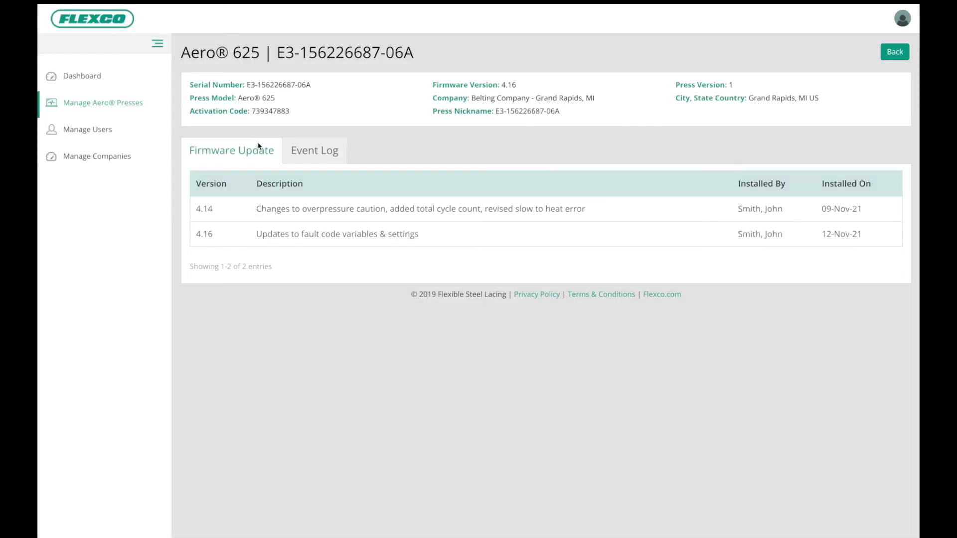
pyautogui.click(303, 153)
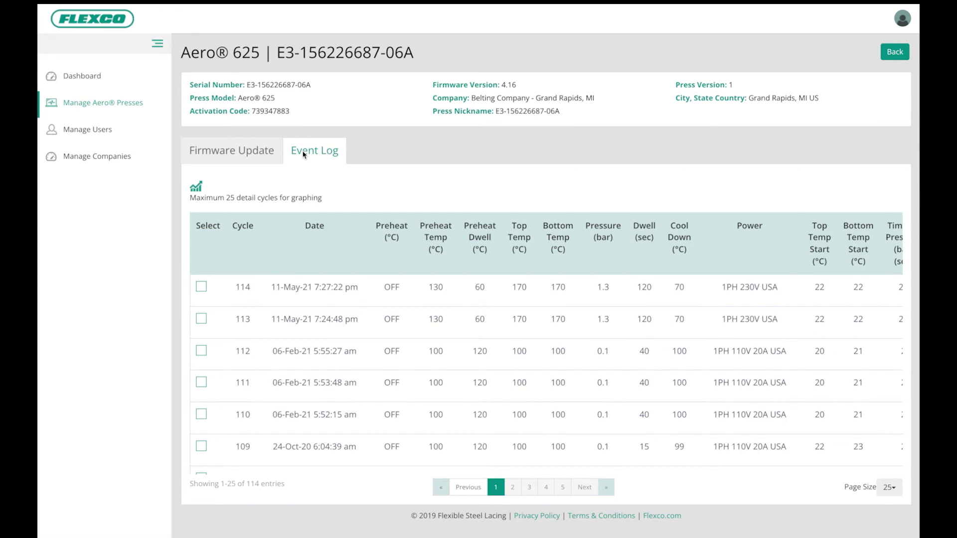
# Select cycle 114 to plot its pressure-over-time graph
pyautogui.click(202, 288)
# Graph cycles 113 and 114, switch from pressure to TOP TEMP then BOTTOM TEMP, and close it
pyautogui.click(201, 319)
pyautogui.click(196, 189)
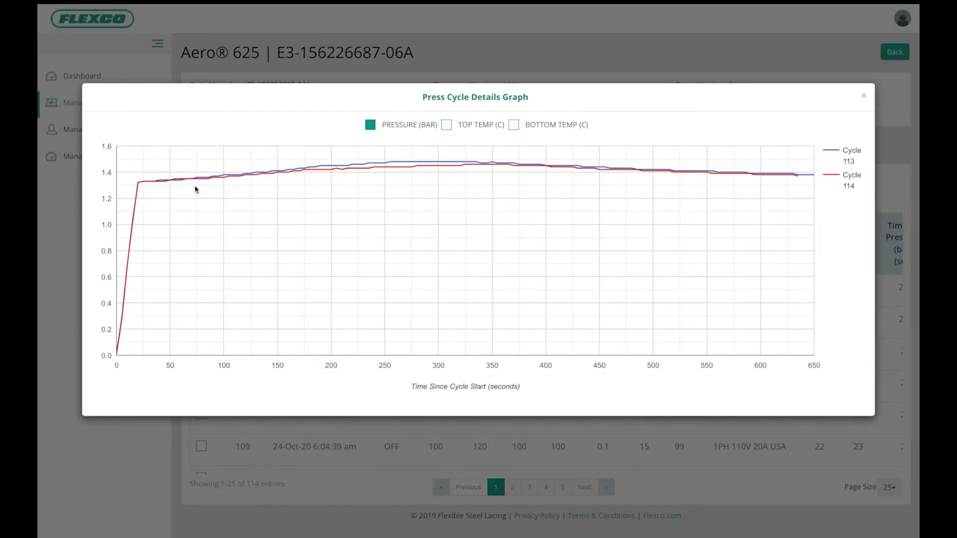
pyautogui.moveTo(228, 178)
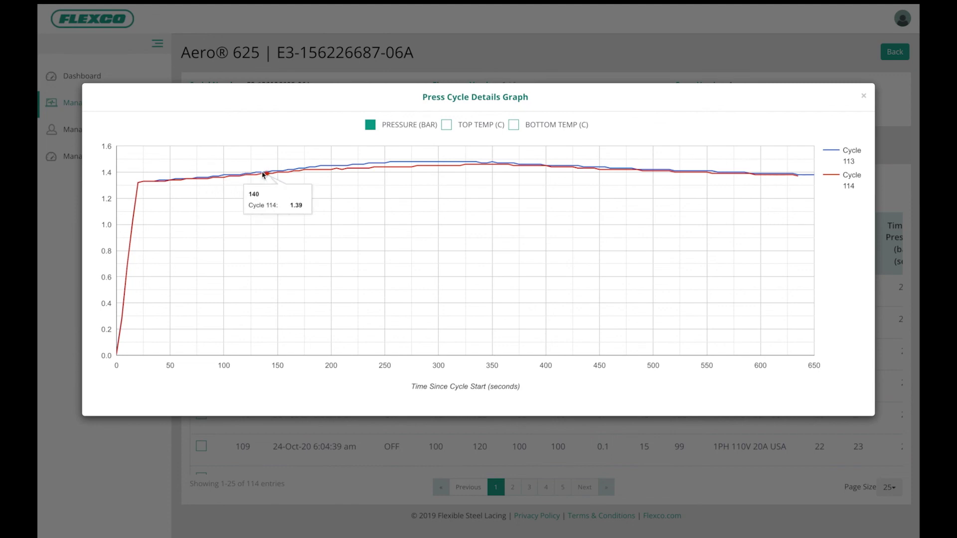
pyautogui.click(447, 127)
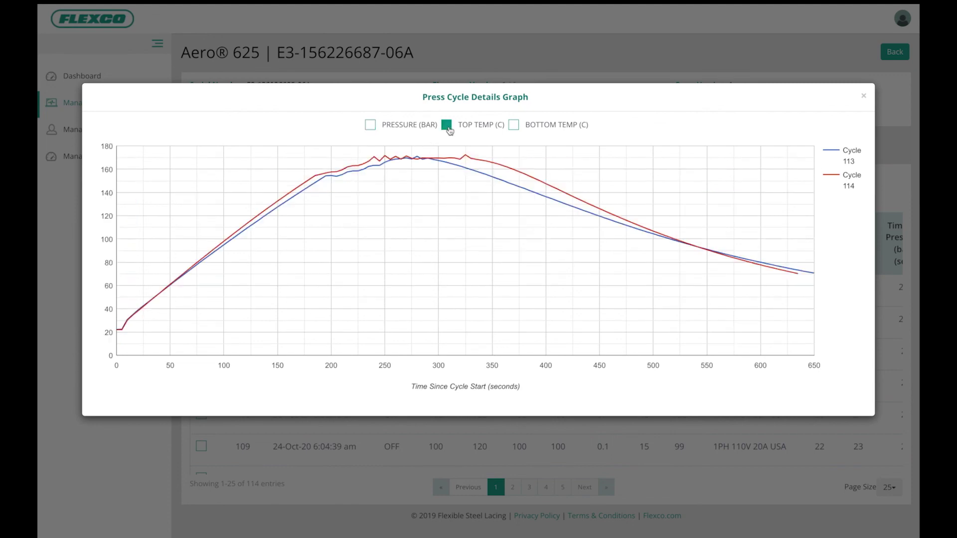
pyautogui.moveTo(481, 160)
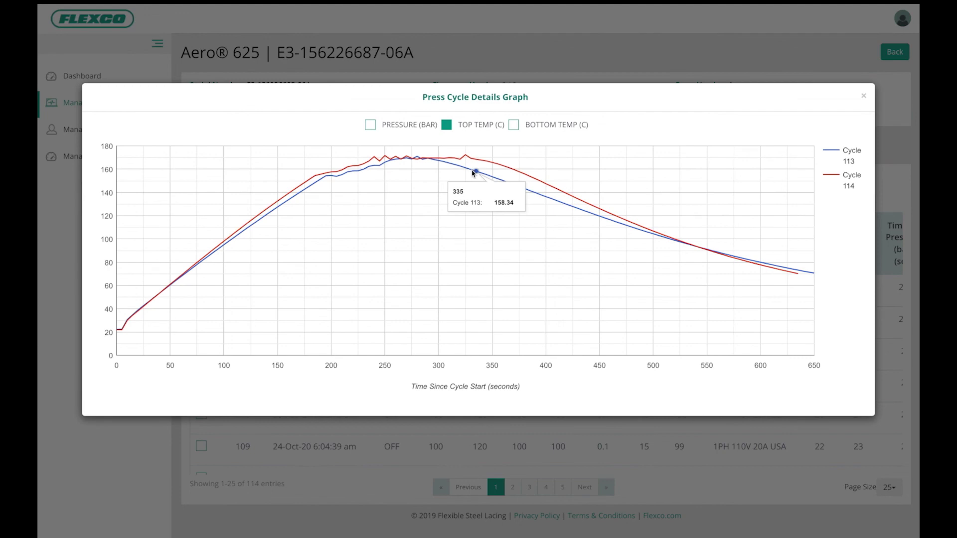
pyautogui.click(514, 127)
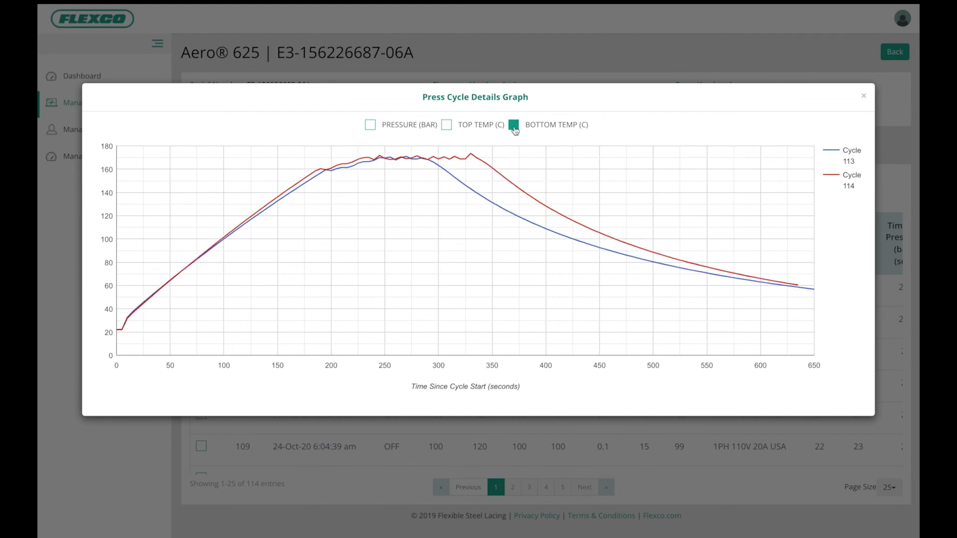
pyautogui.click(863, 95)
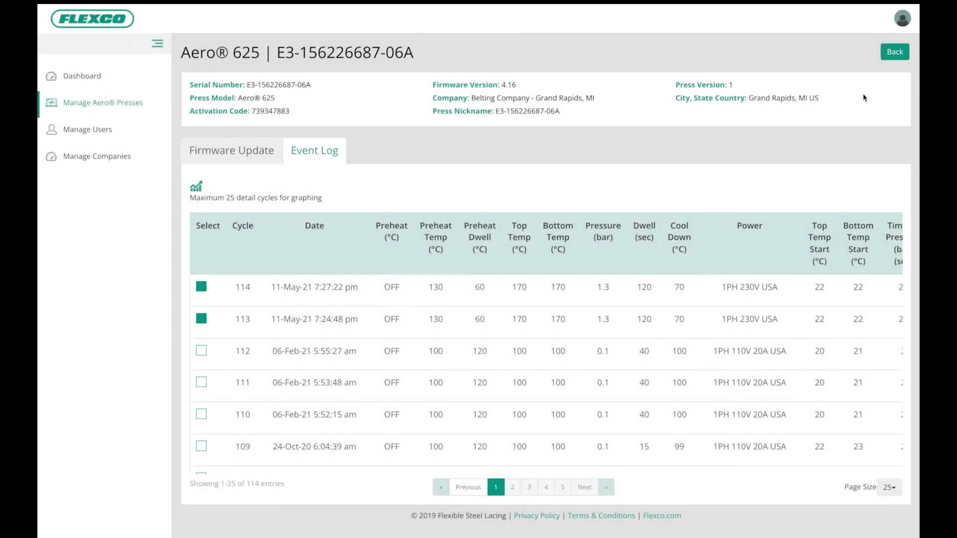